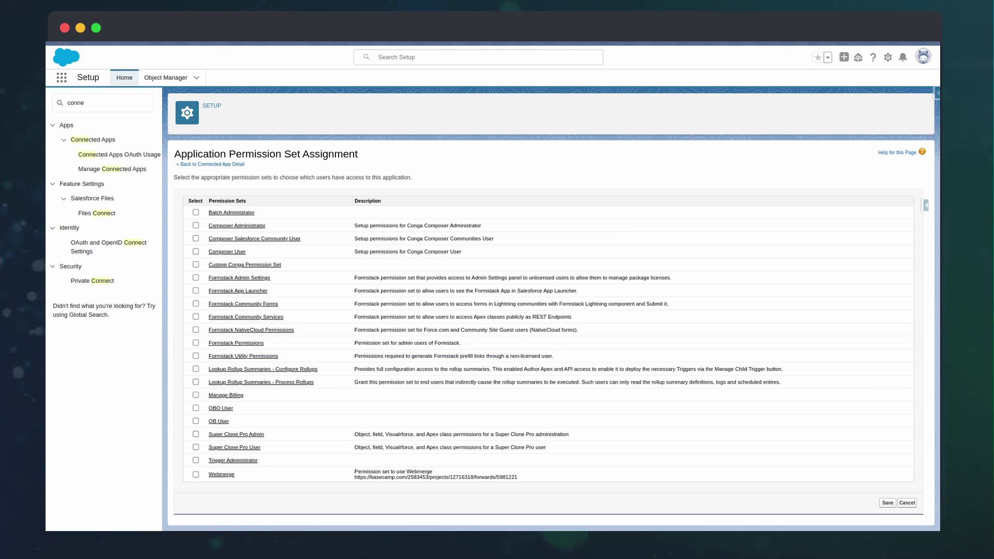
Assign the Custom Conga Permission Set to the app, then find and open Quotes Settings.
left_click(196, 264)
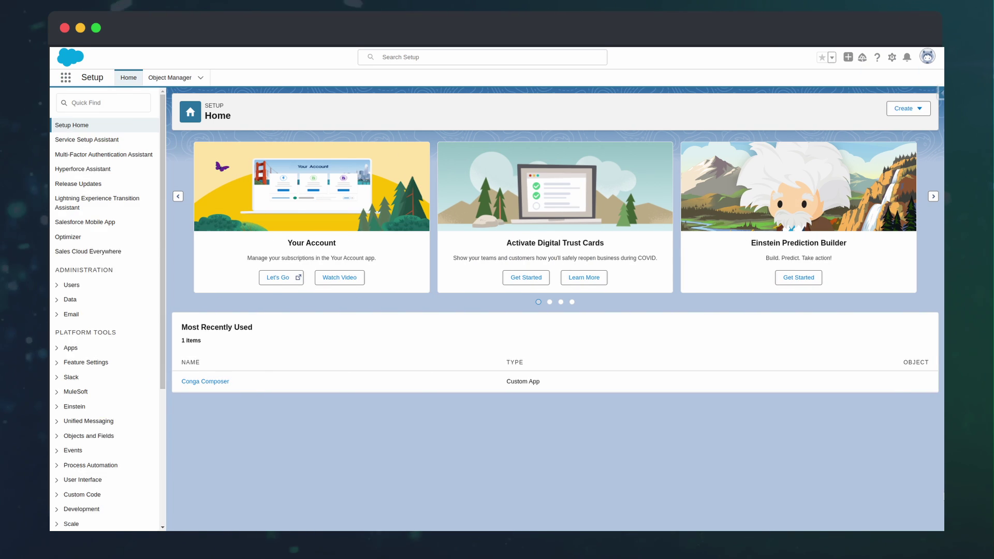
type("quote")
left_click(134, 214)
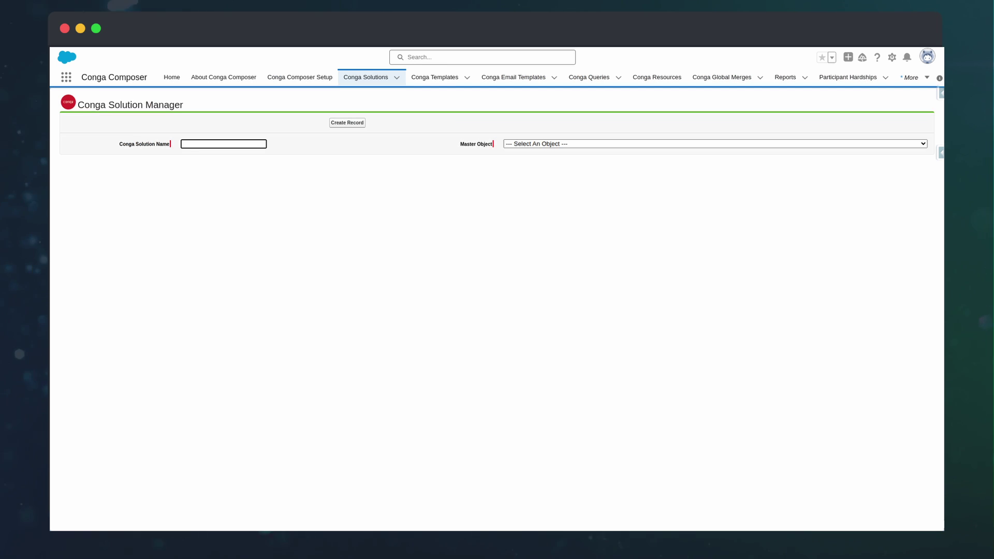
Name the solution 'Create Quote' and choose Quote as its master object.
type("Create Quote")
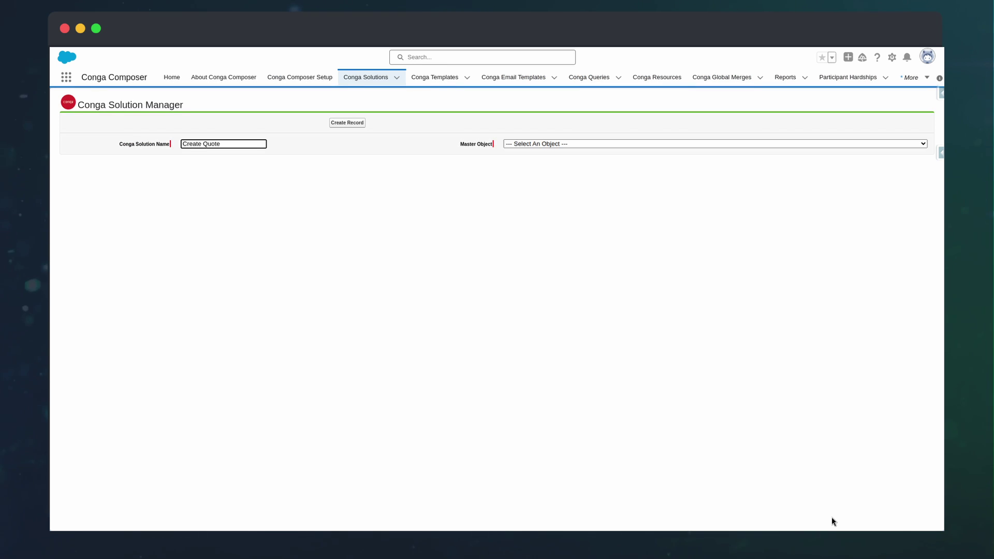
left_click(591, 146)
left_click(591, 145)
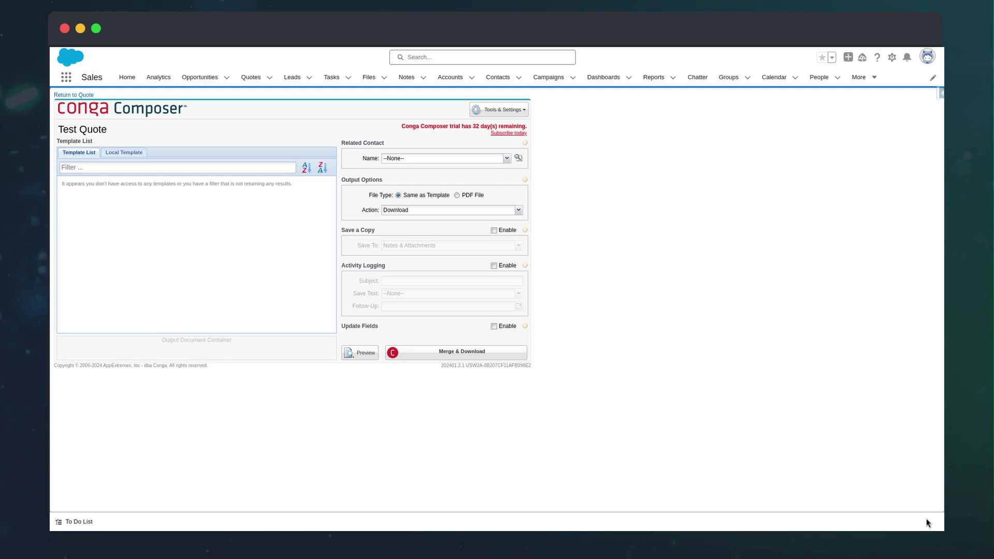
Open Test Quote's merge data workbook from Tools & Settings > View Data and view the QuoteLineItems sheet.
left_click(499, 110)
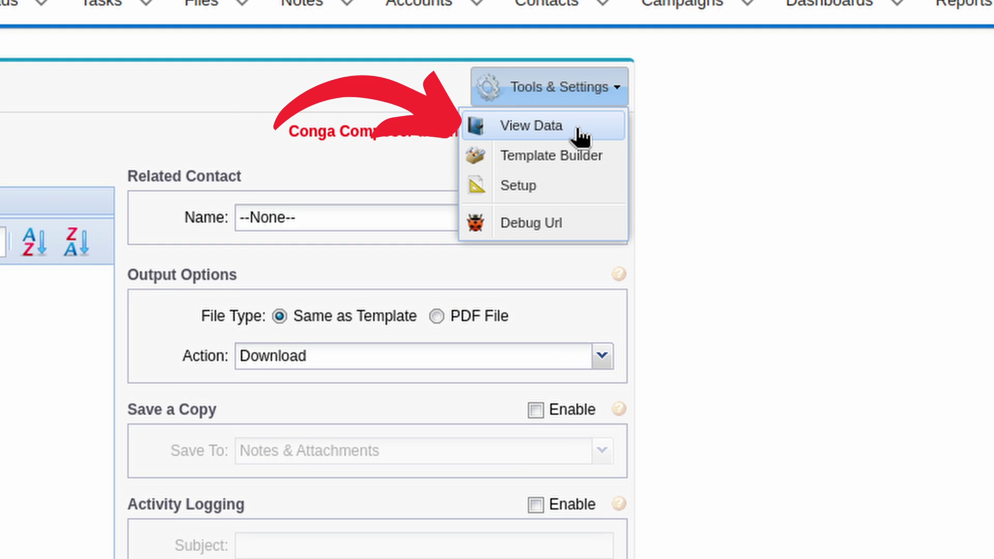
left_click(581, 137)
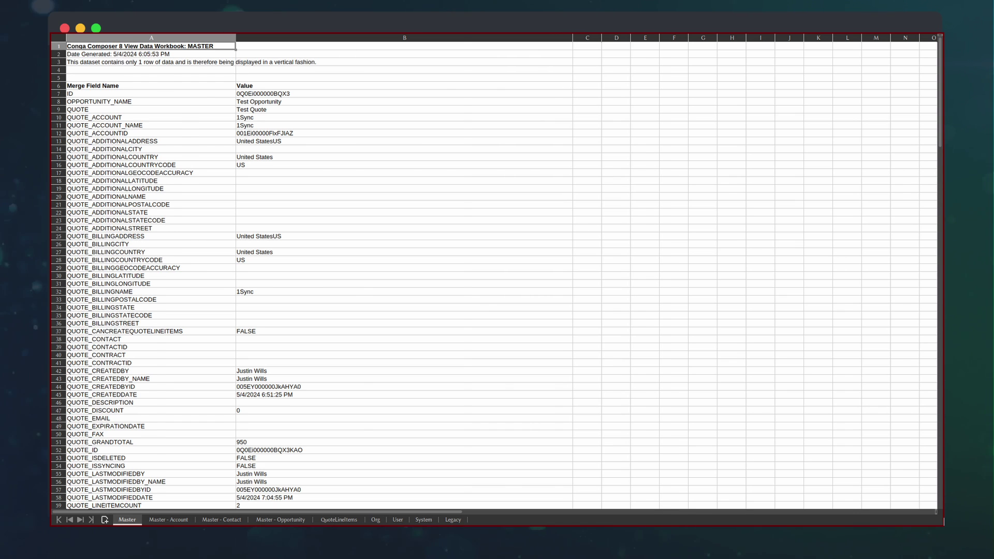
left_click(338, 520)
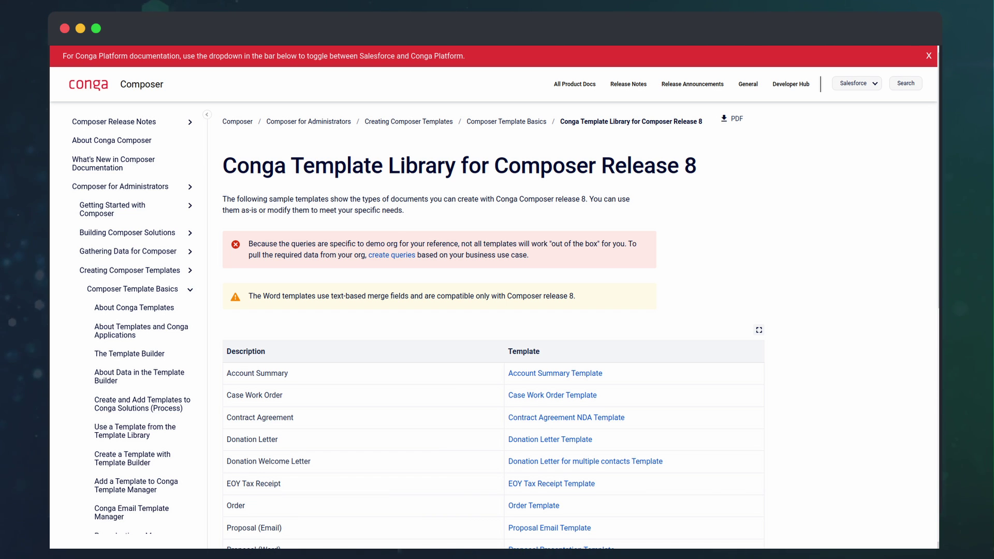
Scroll down to the Template Library's table of sample templates.
scroll(494, 331, "down", 15)
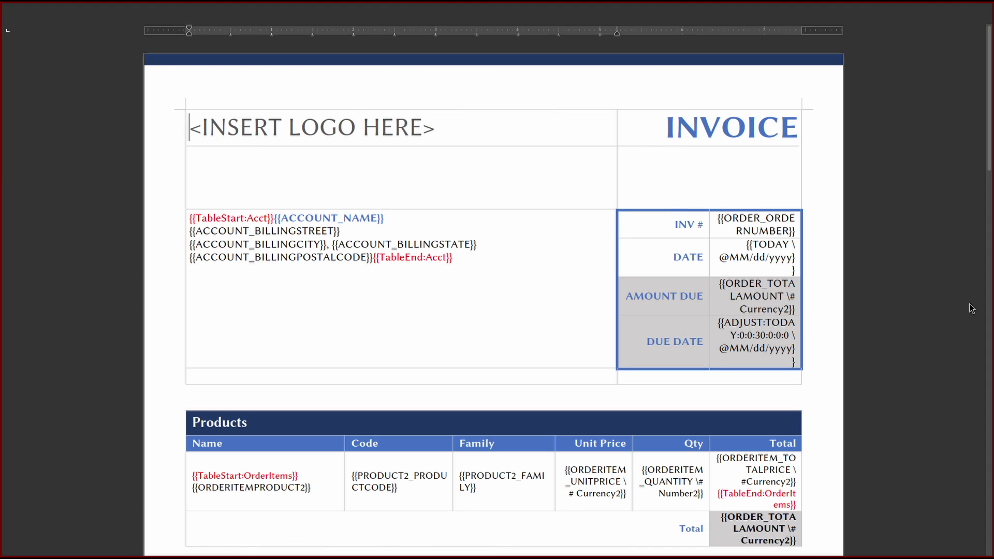
Change the INVOICE heading to QUOTE and delete the shipping note and Payment Details table.
double_click(749, 135)
type("QUOTE")
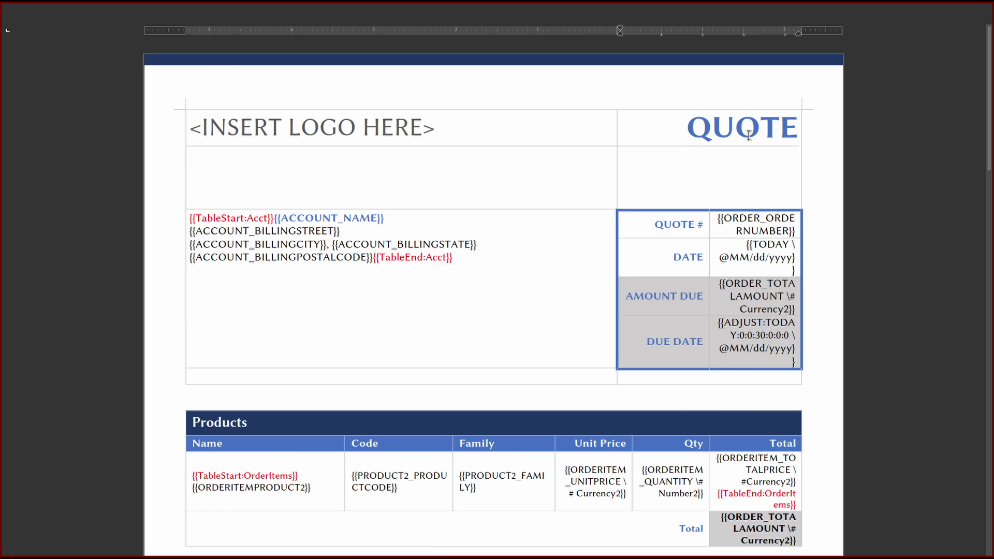
scroll(344, 360, "down", 6)
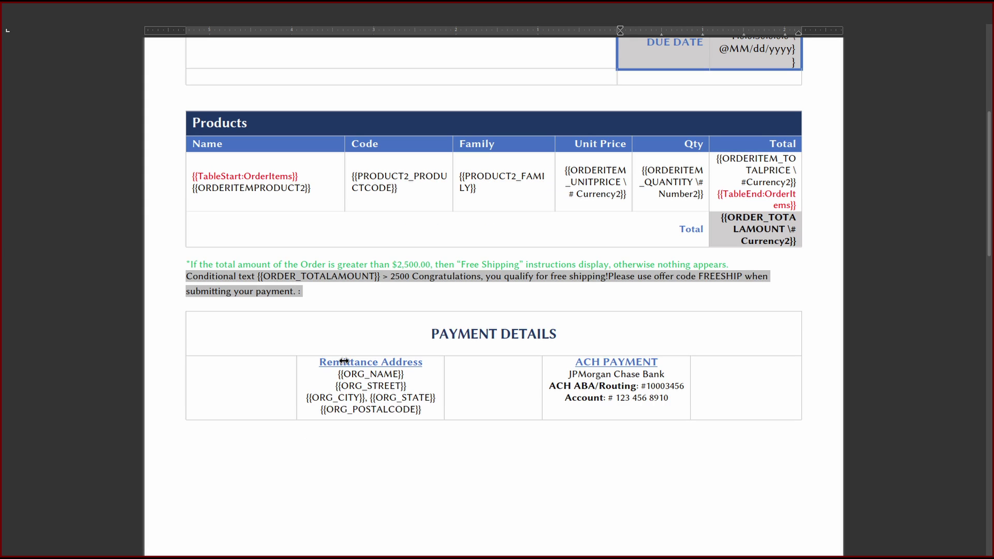
left_click_drag(344, 361, 164, 266)
key("Delete")
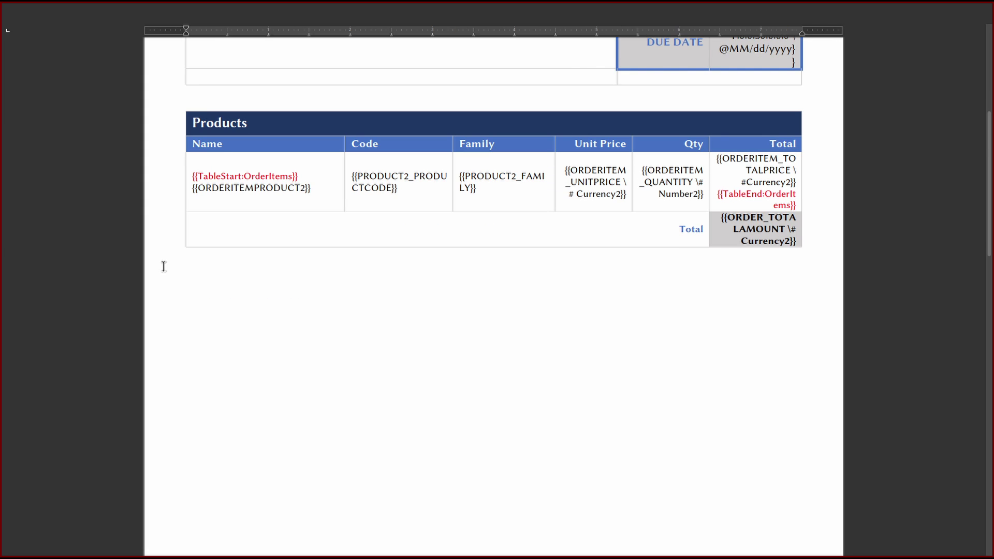
scroll(163, 266, "down", 10)
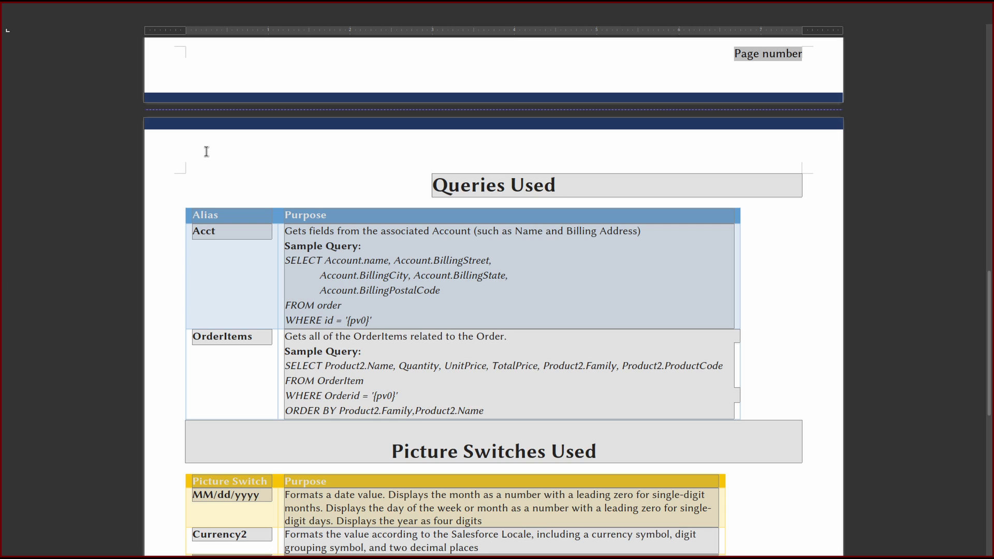
scroll(206, 152, "up", 10)
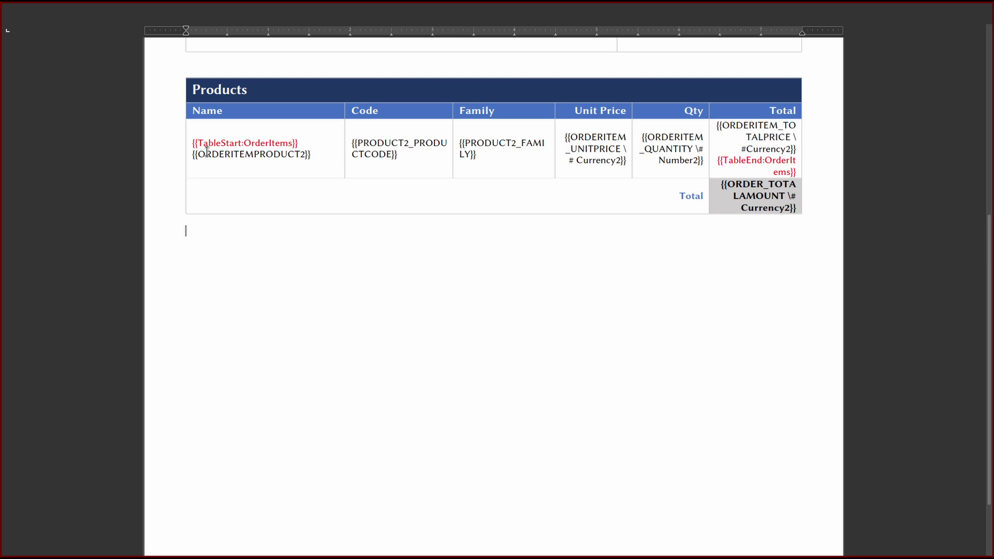
scroll(207, 151, "up", 5)
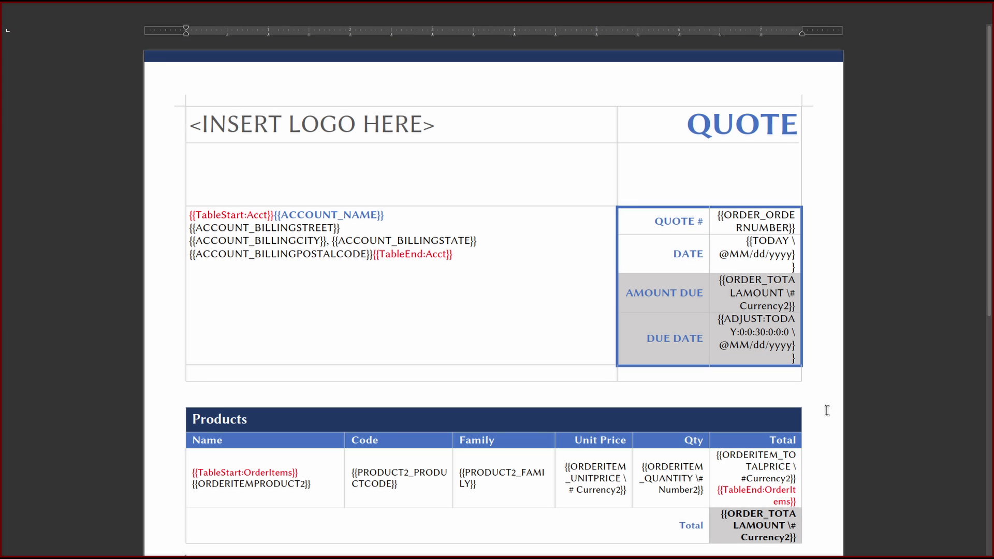
Switch the header to QUOTE_QUOTENUMBER, QUOTE_GRANDTOTAL and QUOTE_EXPIRATIONDATE fields and paste in the 1SYNC logo.
left_click(792, 225)
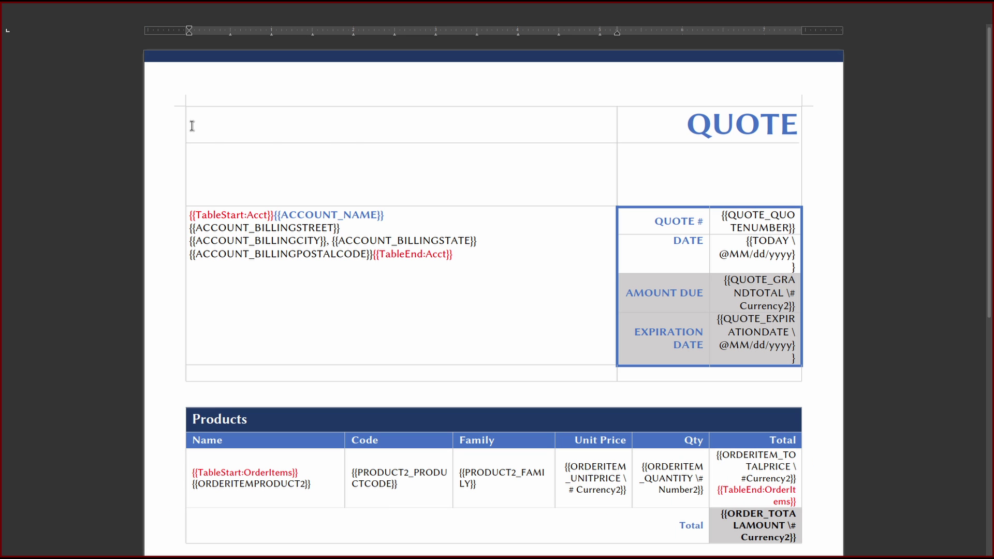
key("ctrl+v")
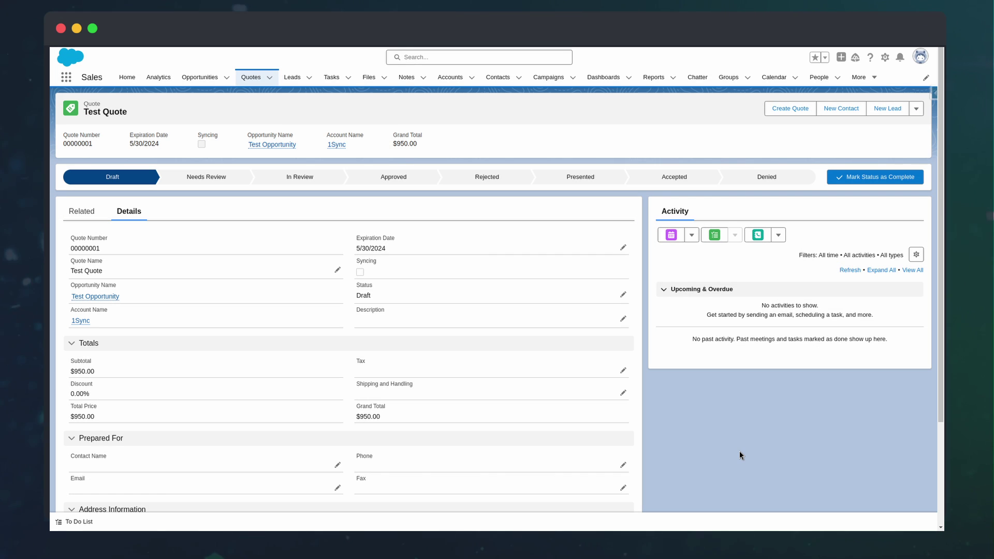
Run Create Quote on Test Quote with a local template file and PDF output.
left_click(784, 108)
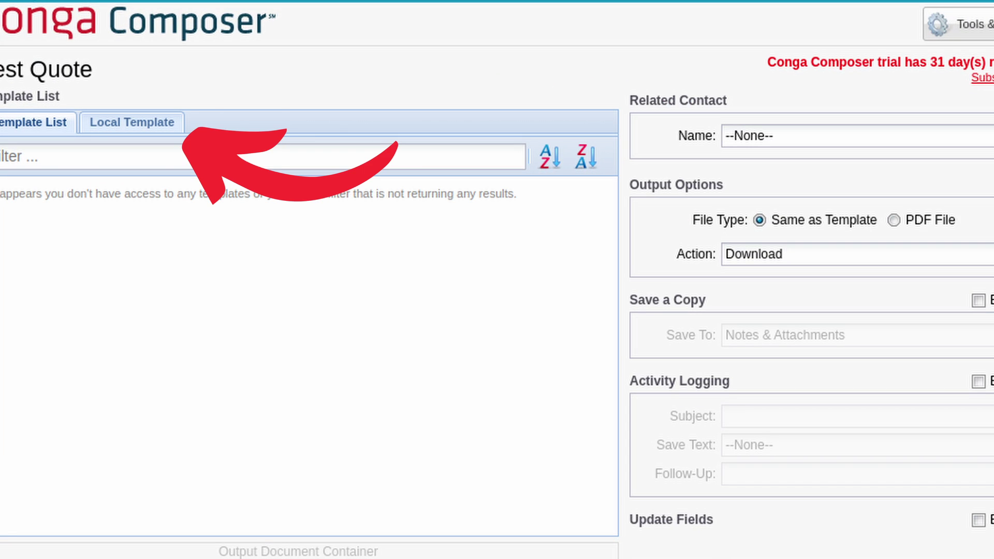
left_click(128, 137)
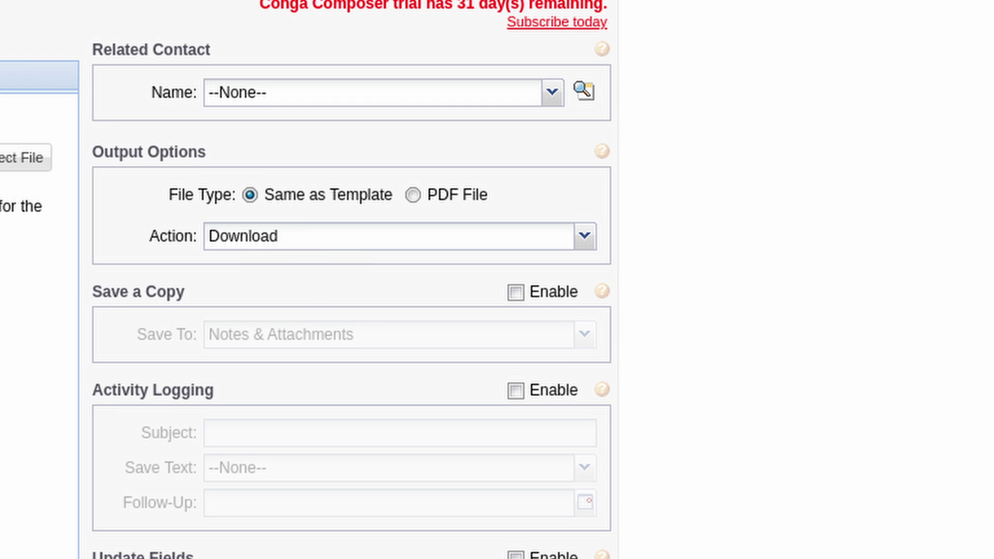
left_click(413, 194)
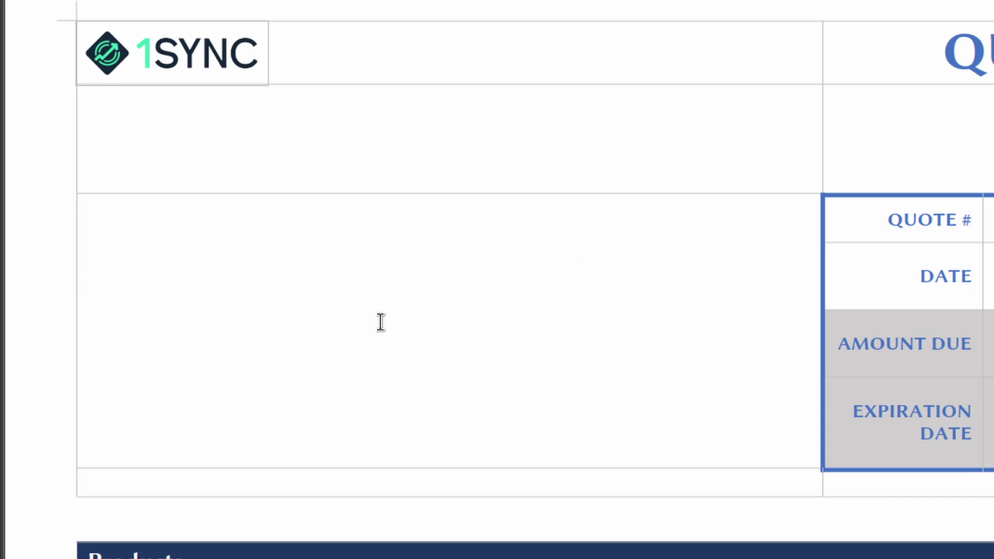
Replace the account address with {{QUOTE_BILLINGNAME}} and the quote billing street, city, state and postal code fields.
type("{{QUOTE_BILLINGNAME}}")
key("Return")
type("{{QUOTE_BILLINGSTREET}} {{QUOTE_BILLINGCITY}}, {{QUOTE_BILLINGSTATECODE}} {{QUOTE_BILLINGPOSTALCODE}}")
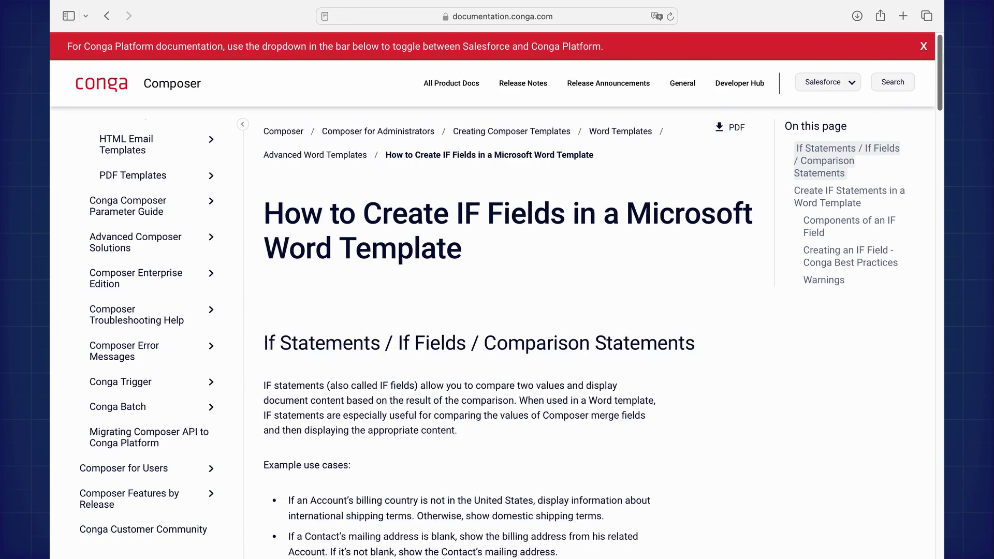
scroll(943, 91, "down", 4)
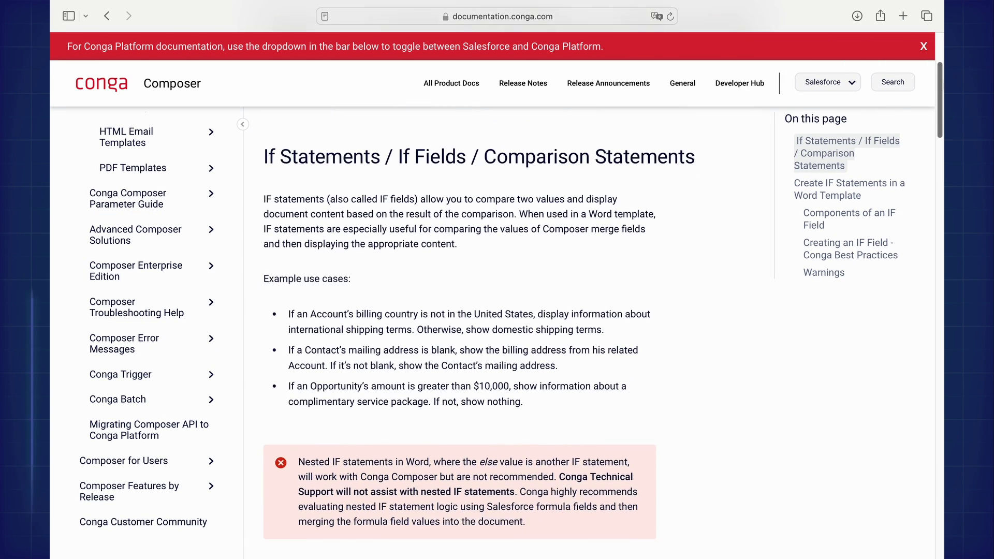
left_click_drag(943, 91, 943, 258)
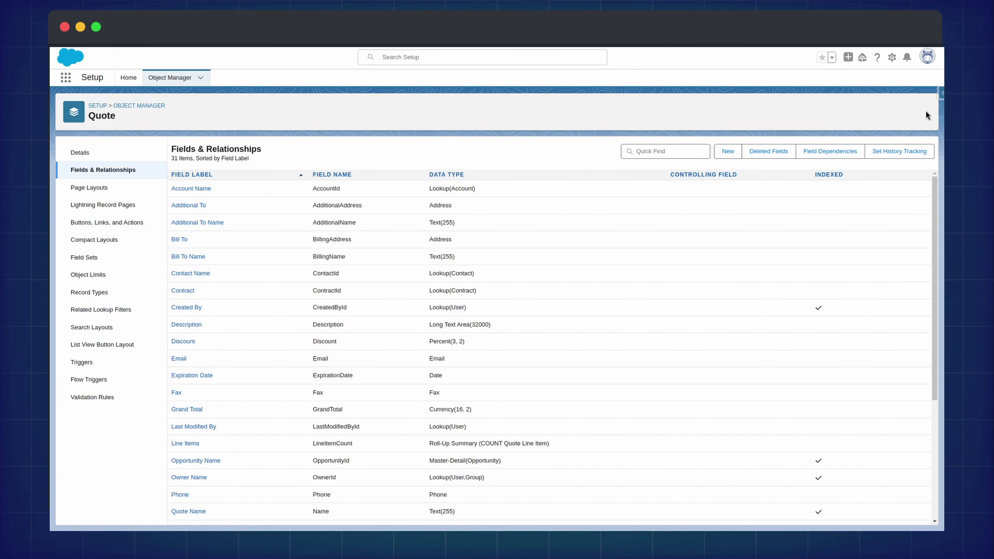
Start a new Text-returning formula field on Quote labelled Quote Instructions.
left_click(737, 150)
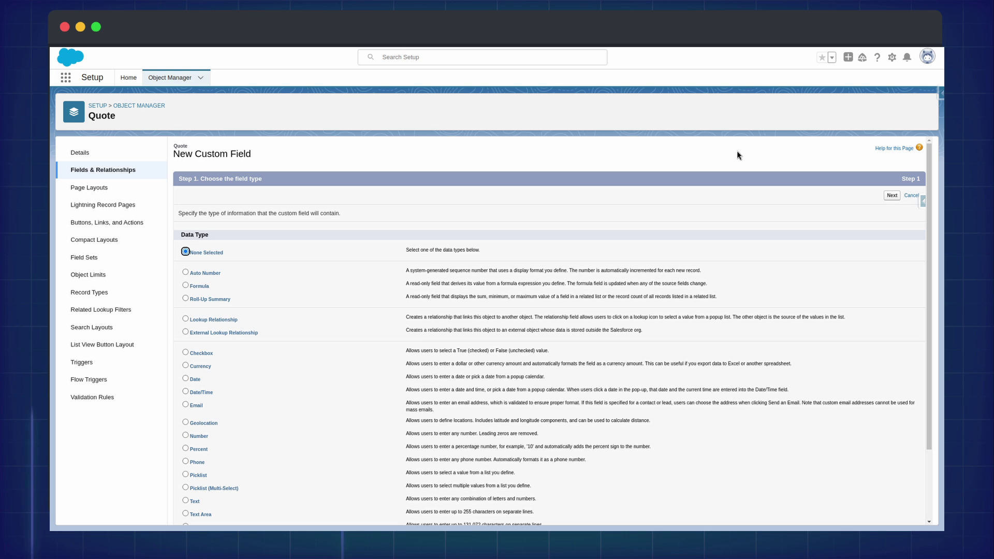
left_click(201, 284)
left_click(891, 195)
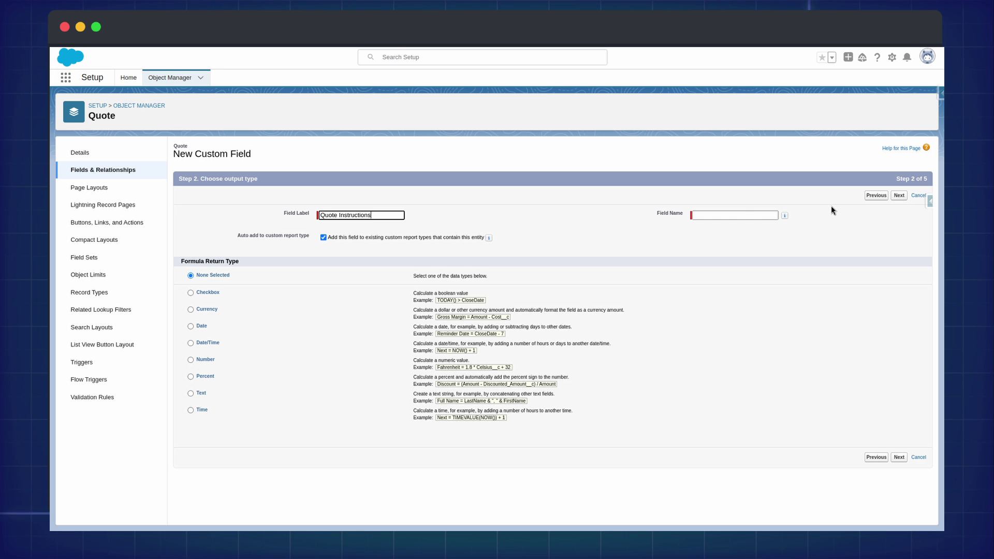
key("Tab")
left_click(200, 394)
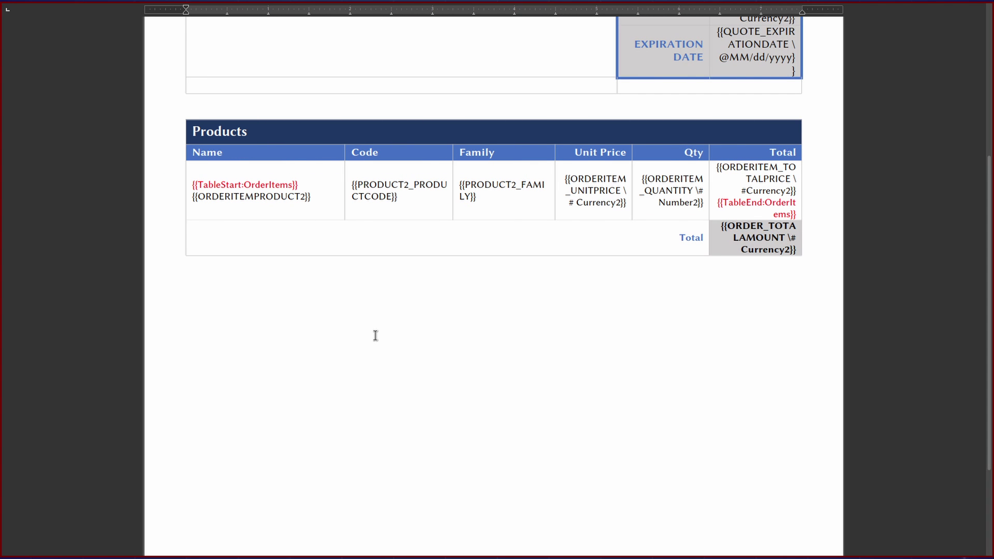
Paste the {{QUOTE_QUOTE_INSTRUCTIONS}} merge field below the Products table.
type("{{QUOTE_QUOTE_INSTRUCTIONS}}")
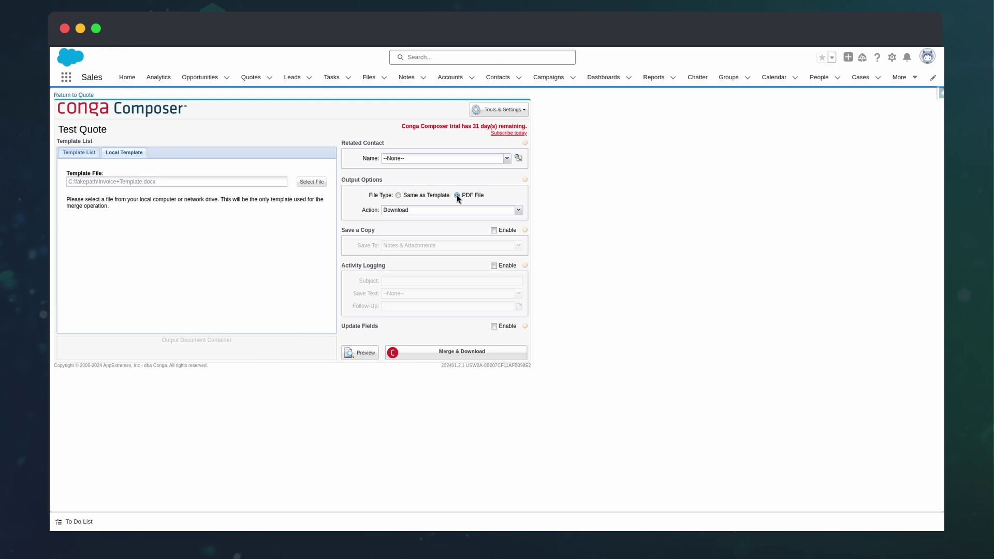
Merge Test Quote with the local Word template and download the result as a PDF quote.
left_click(448, 352)
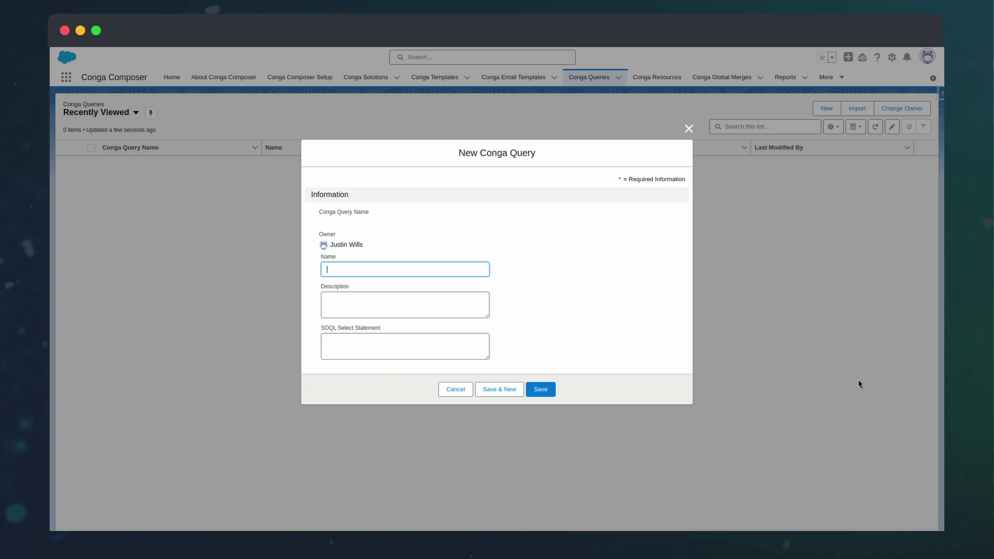
Name the query 'Quote Line Items' on Quote Line Item and add all Price Book Entry fields.
type("Quote Line Items")
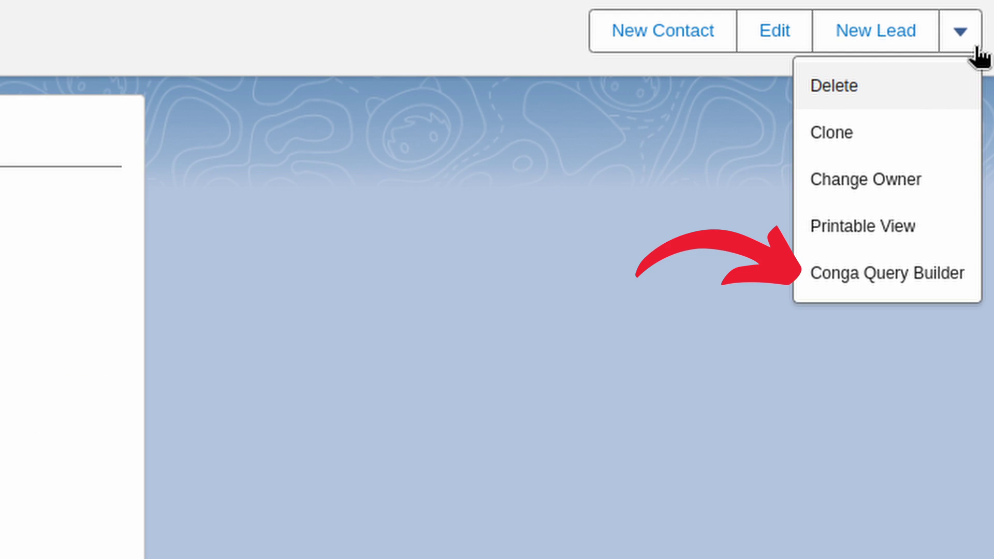
left_click(886, 272)
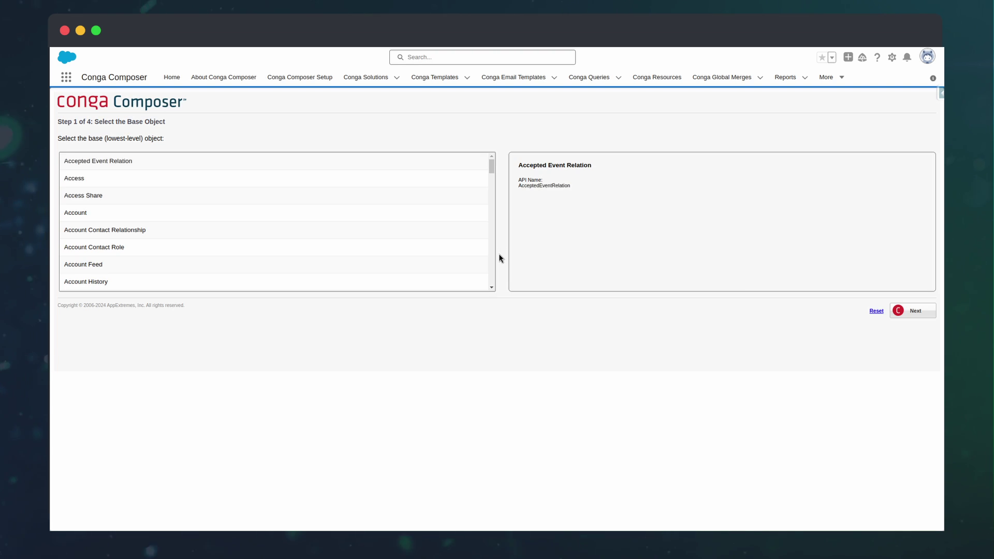
left_click(912, 311)
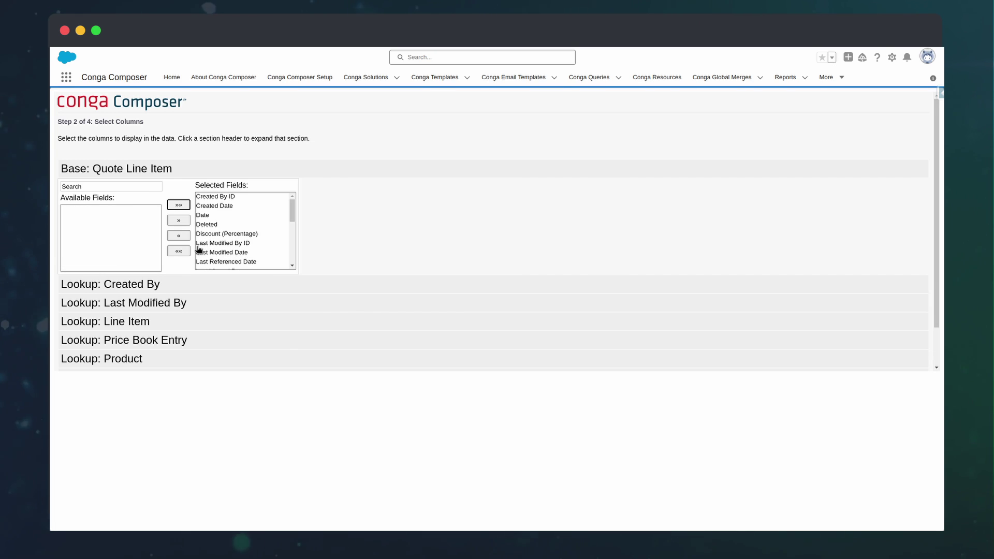
left_click(160, 340)
left_click(177, 281)
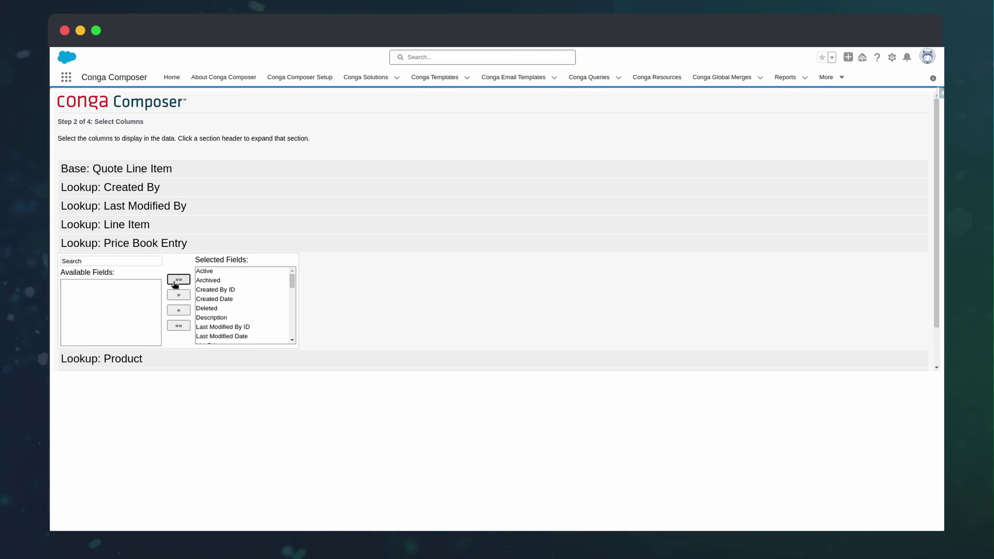
scroll(907, 344, "down", 2)
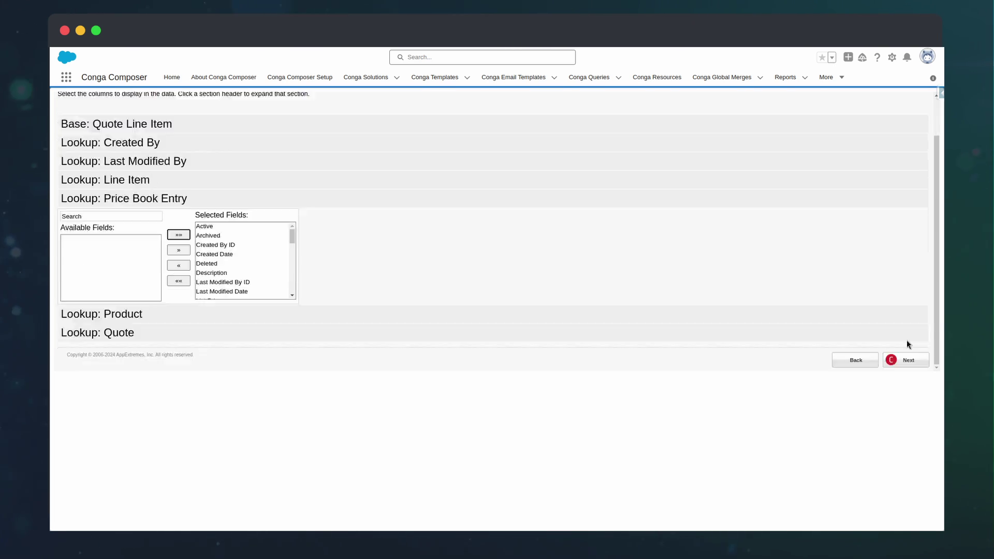
left_click(907, 360)
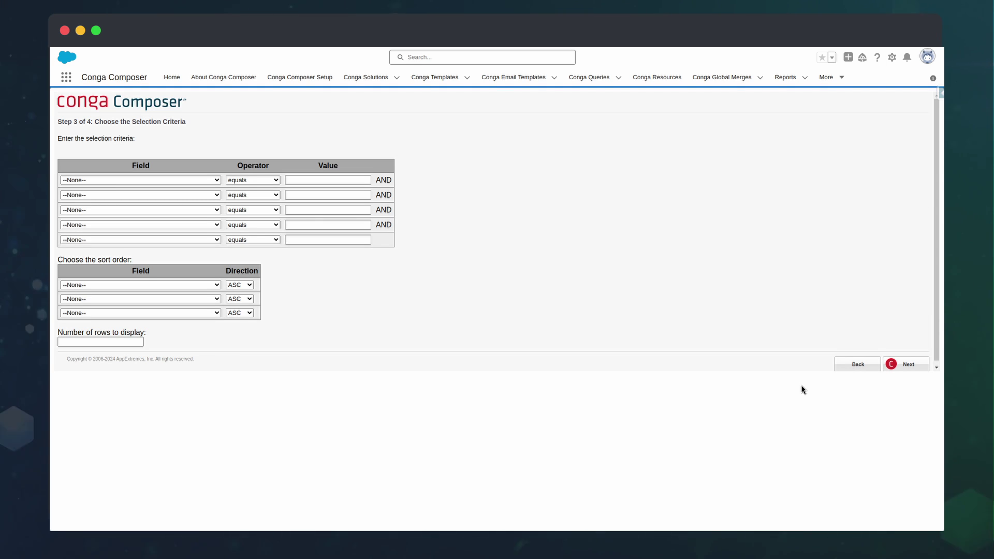
Filter the query on Quote ID and test the generated SOQL with a sample quote ID.
left_click(183, 180)
left_click(184, 184)
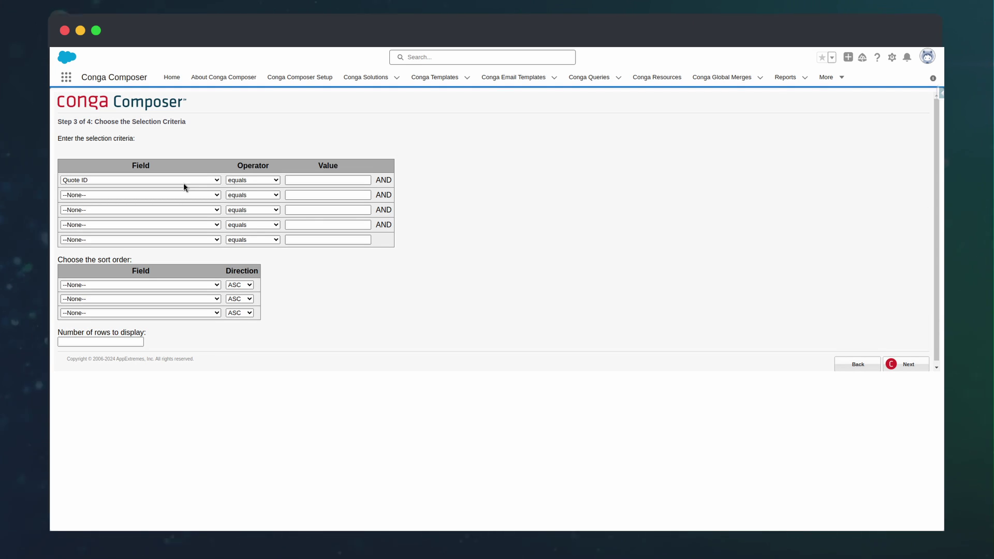
left_click(923, 365)
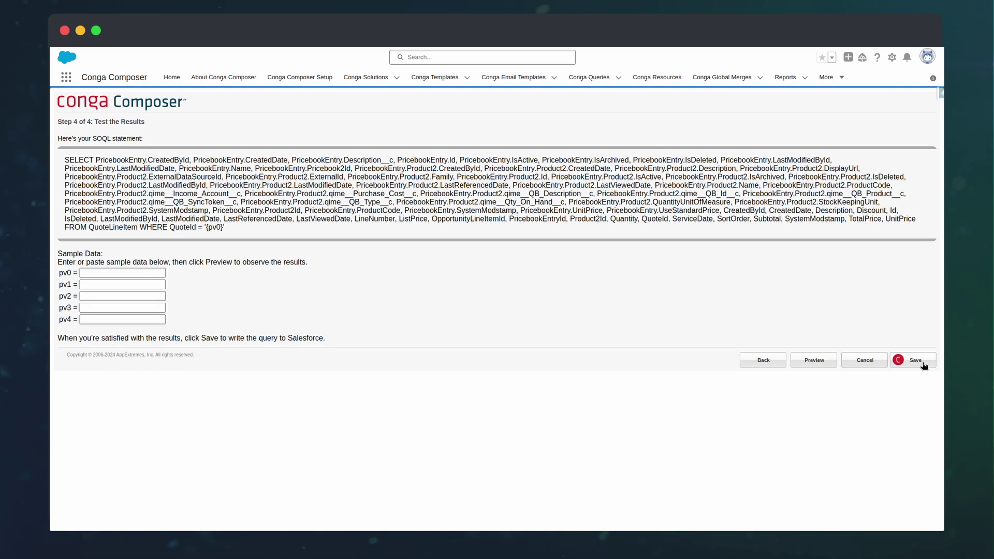
type("0Q0Ei000000BQX3KAO")
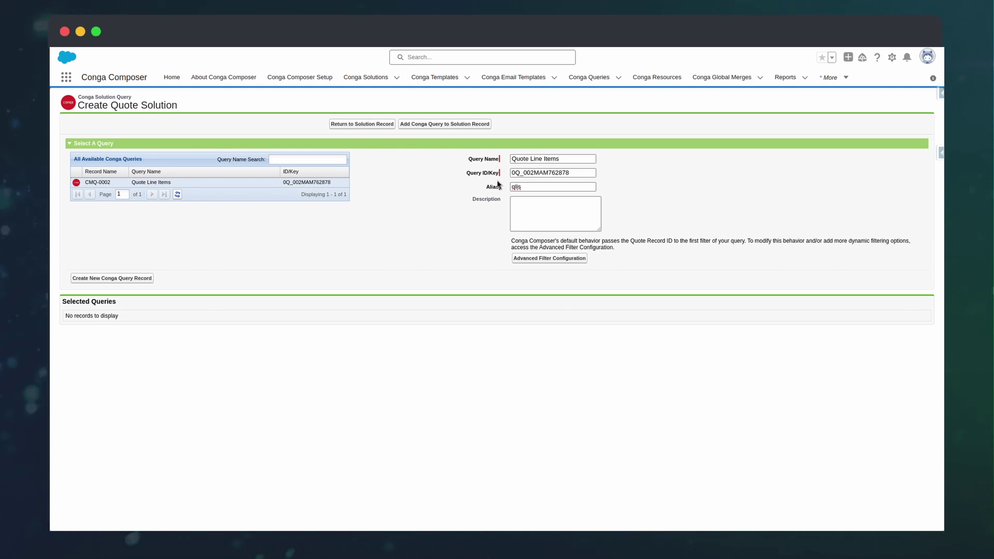
Add the Quote Line Items query to the Create Quote solution and return to the solution record.
left_click(444, 124)
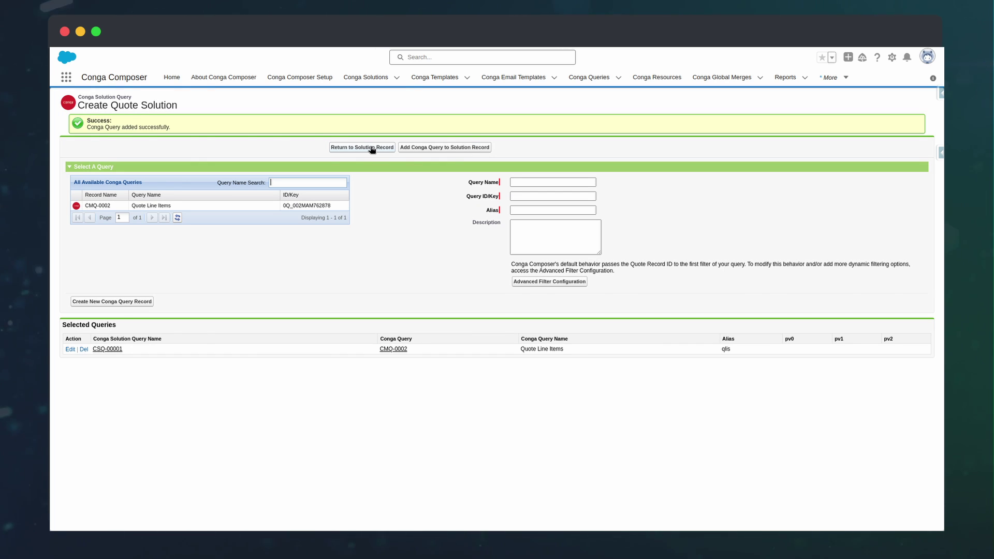
left_click(370, 148)
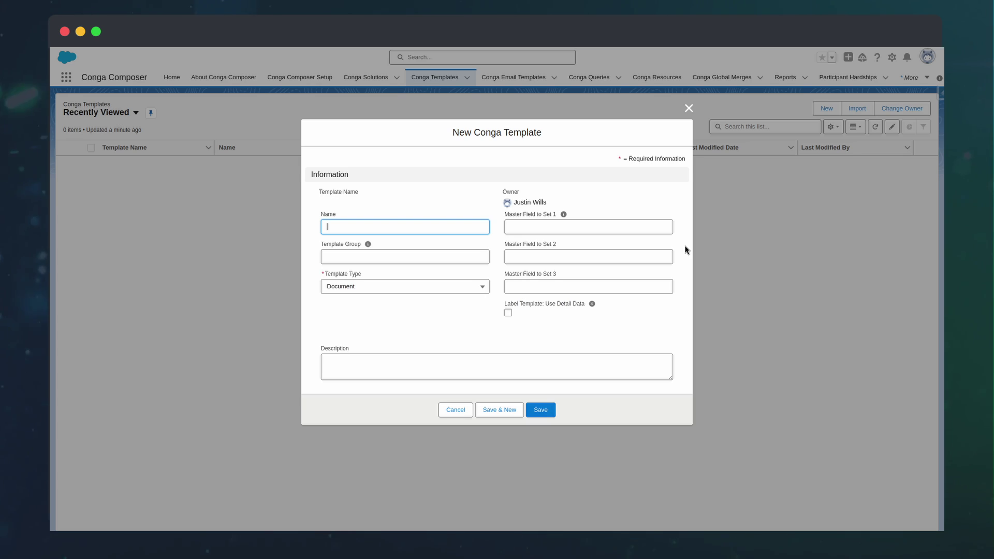
Save a 'Quote Template' record in group 'Quote' with the Word template file attached.
type("Quote Template")
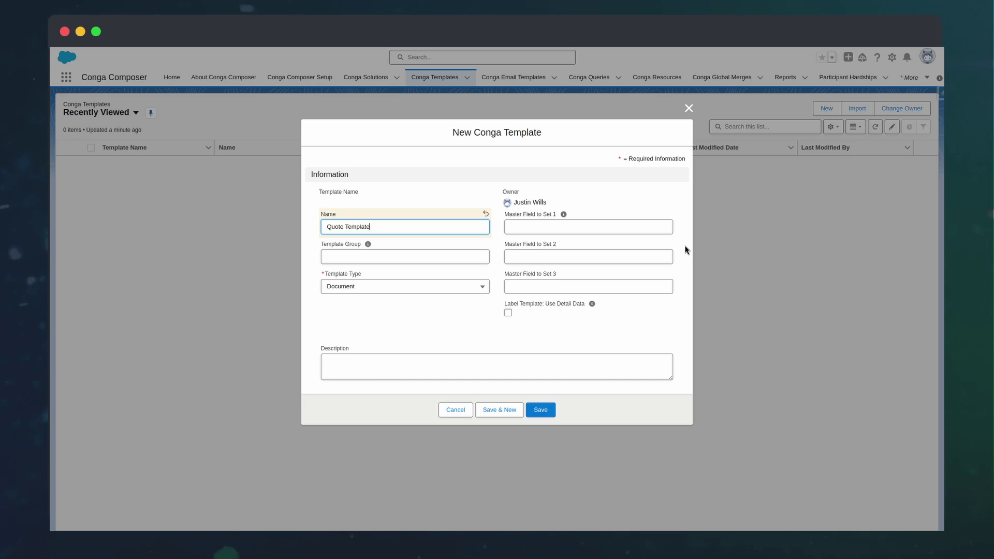
key("Tab")
type("Quote")
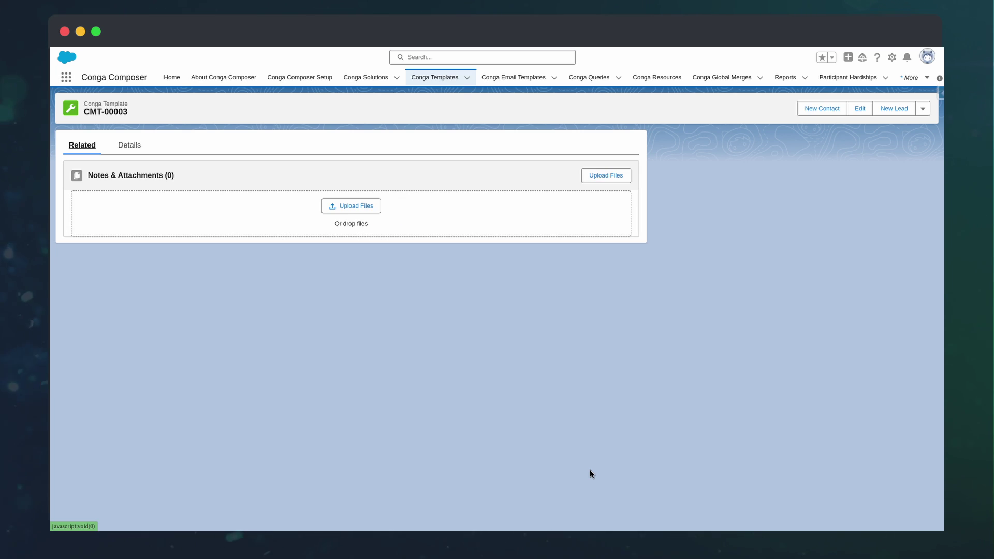
left_click(621, 302)
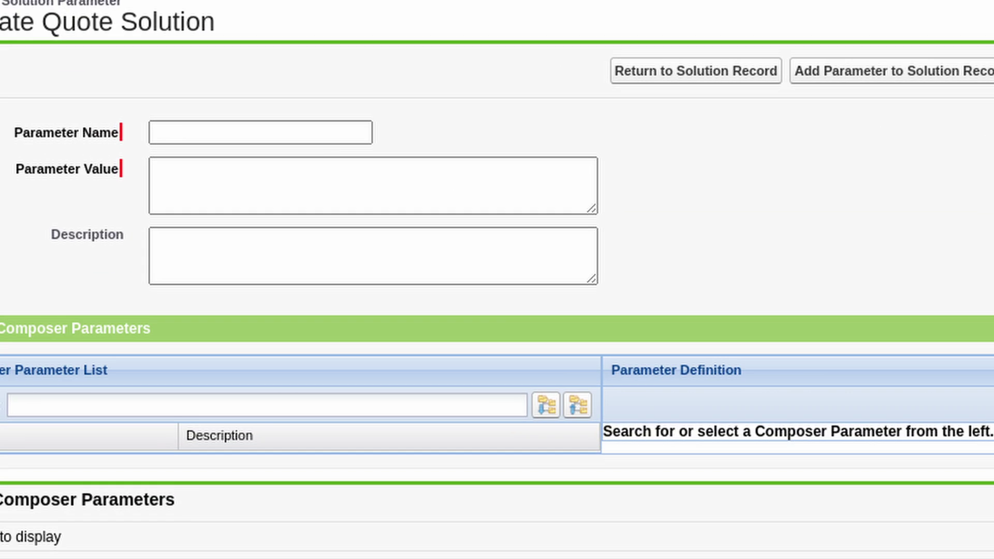
Add parameters ac0=1, ofn={!Quote.QuoteNumber}, DefaultPDF=1 and TemplateGroup=Quote to Create Quote.
left_click(223, 149)
type("ac0")
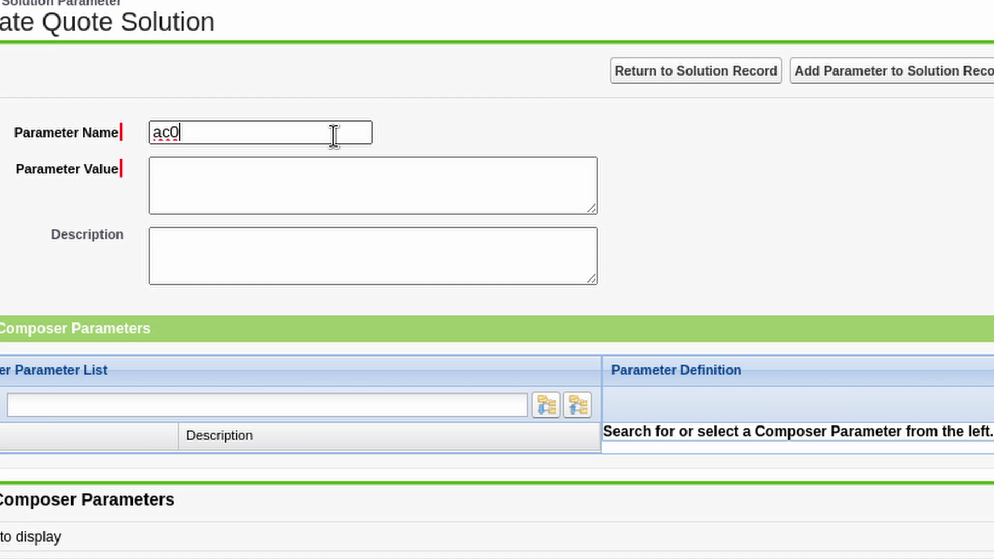
key("Tab")
type("1")
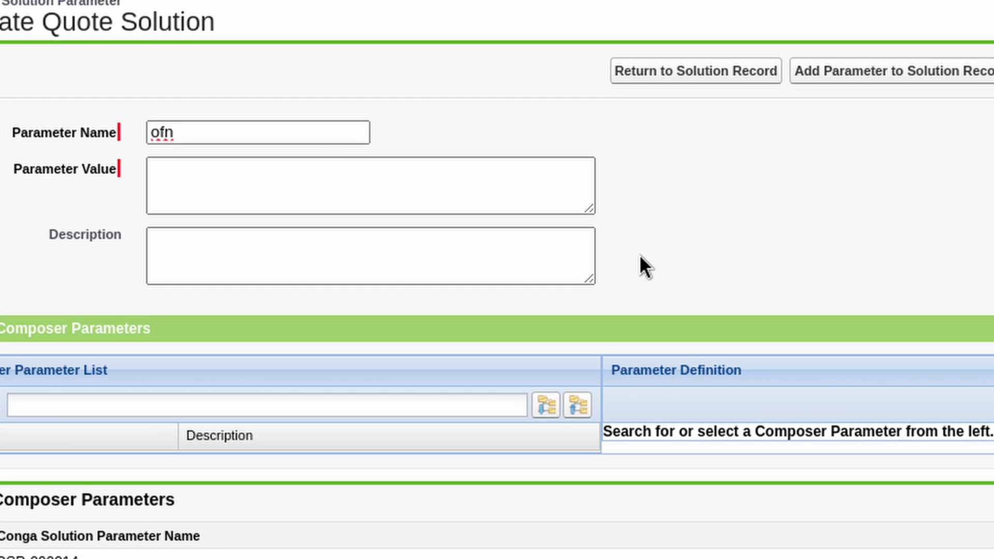
type("{!Quote.QuoteNumber}")
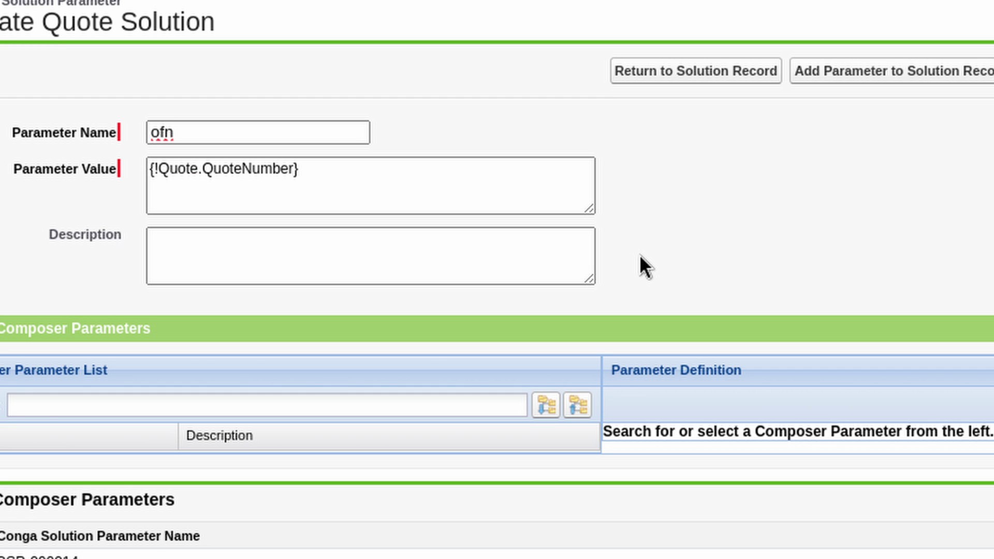
left_click(890, 71)
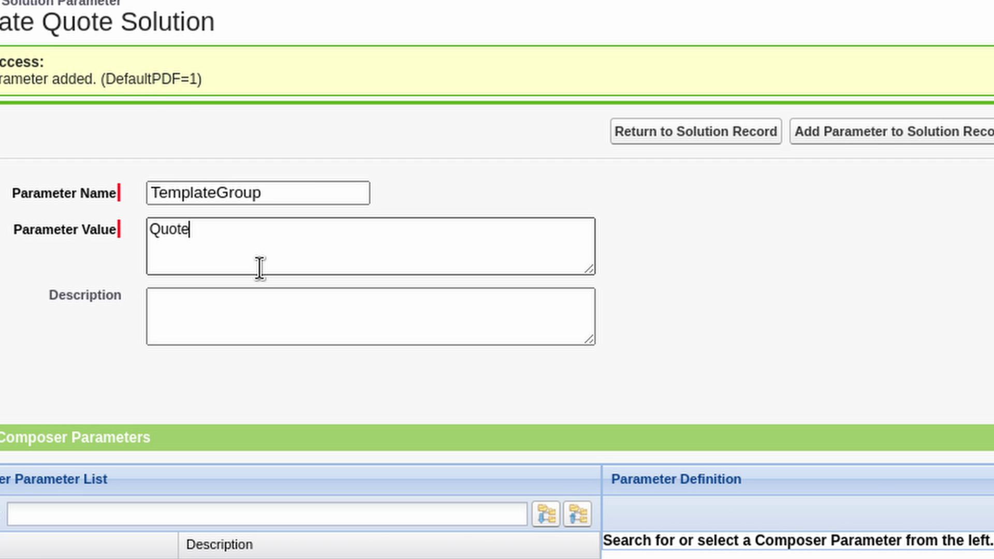
left_click(891, 132)
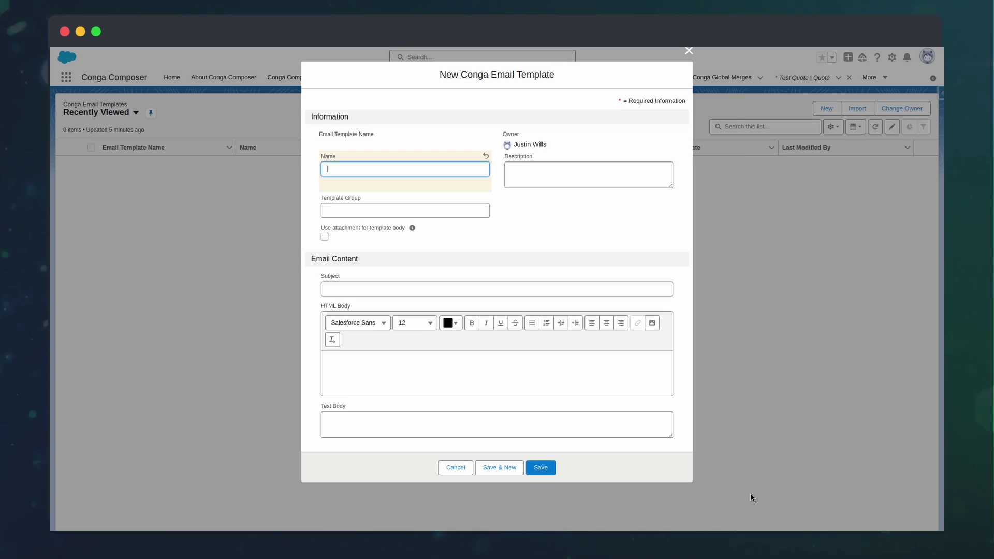
Create 'Quote Email Template' and open its body in the Advanced Editor for writing.
type("Quote Email Template")
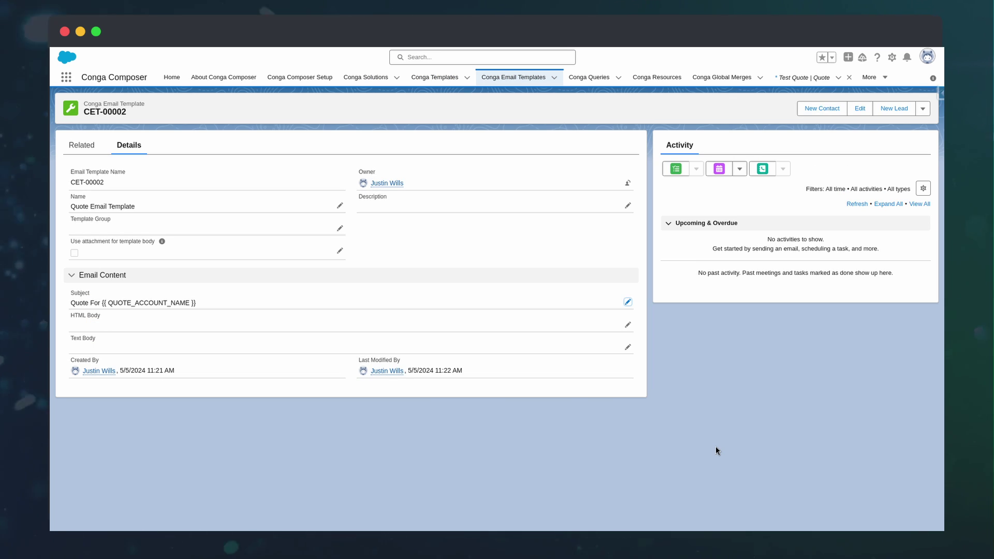
left_click(923, 109)
left_click(904, 190)
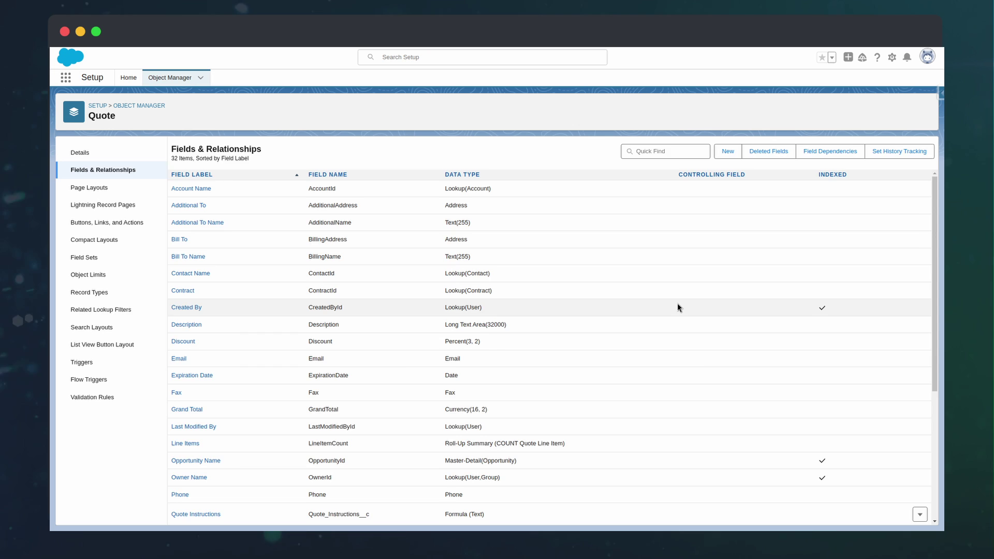
Create a 'Contact Id' text formula field on Quote whose formula is ContactId.
left_click(714, 153)
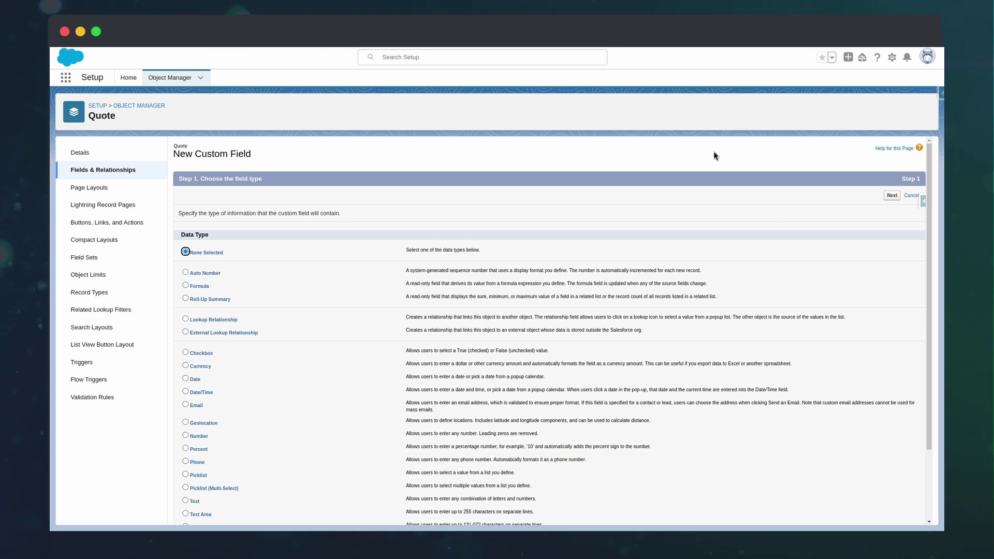
key("Down")
key("Down")
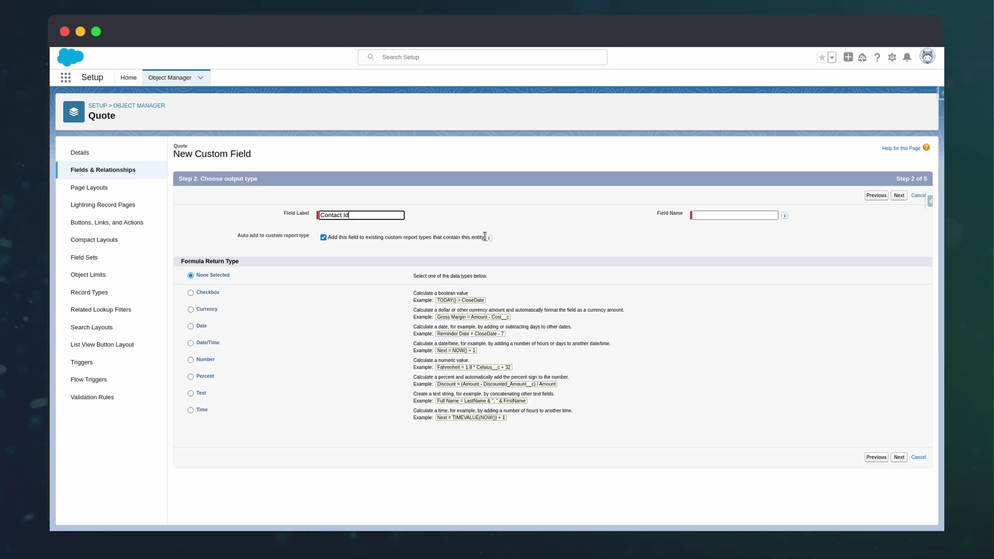
key("Tab")
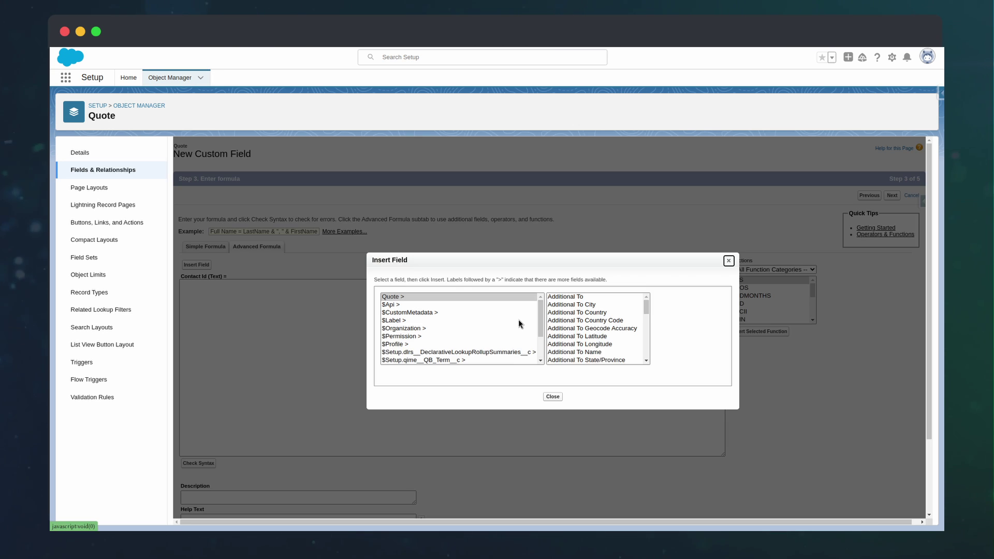
left_click(620, 340)
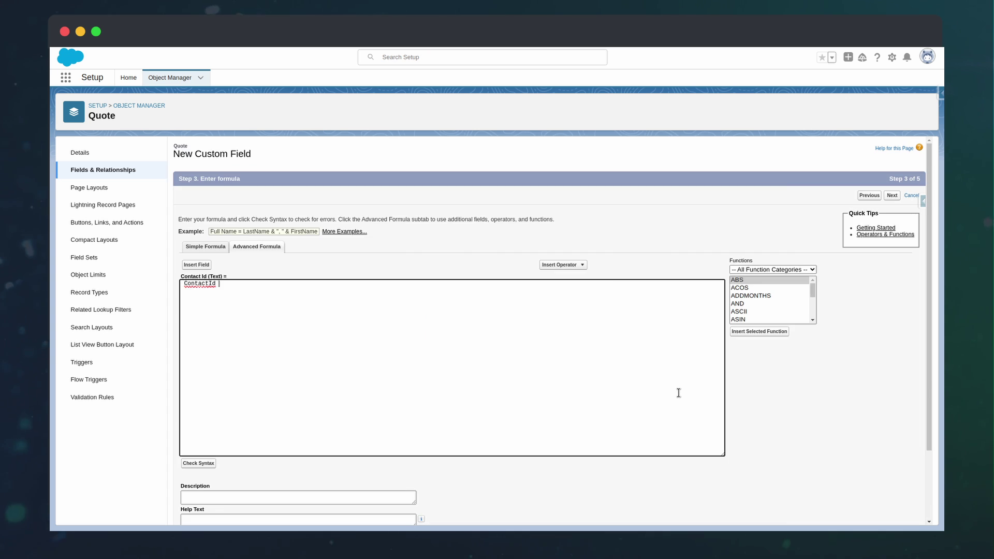
scroll(787, 497, "down", 2)
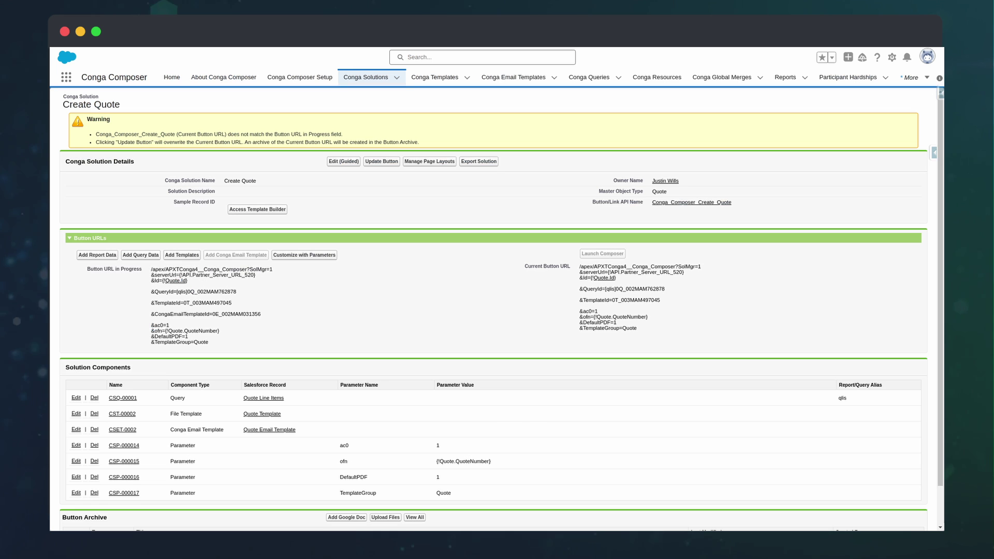
Update the Create Quote button, then merge and email Test Quote's PDF to its contact.
left_click(382, 161)
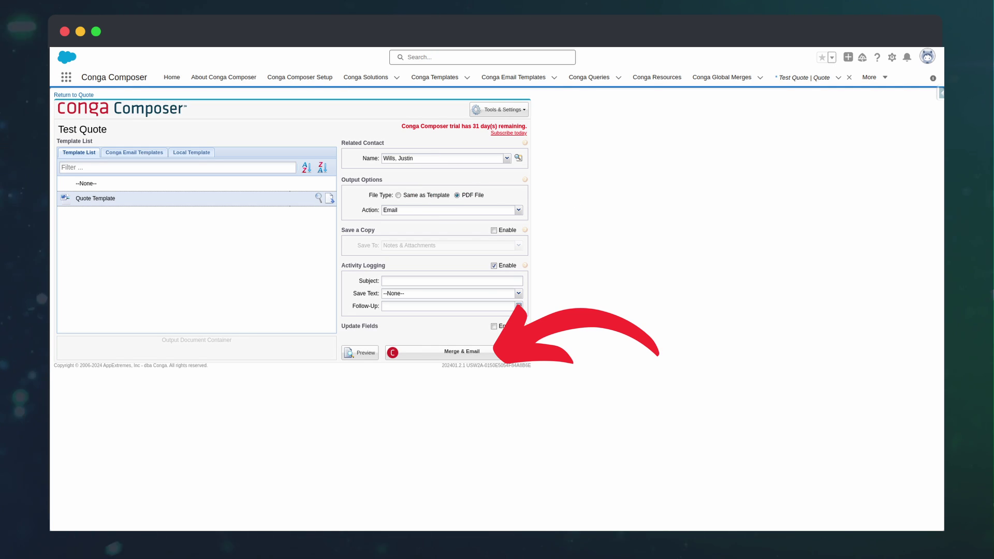
left_click(501, 352)
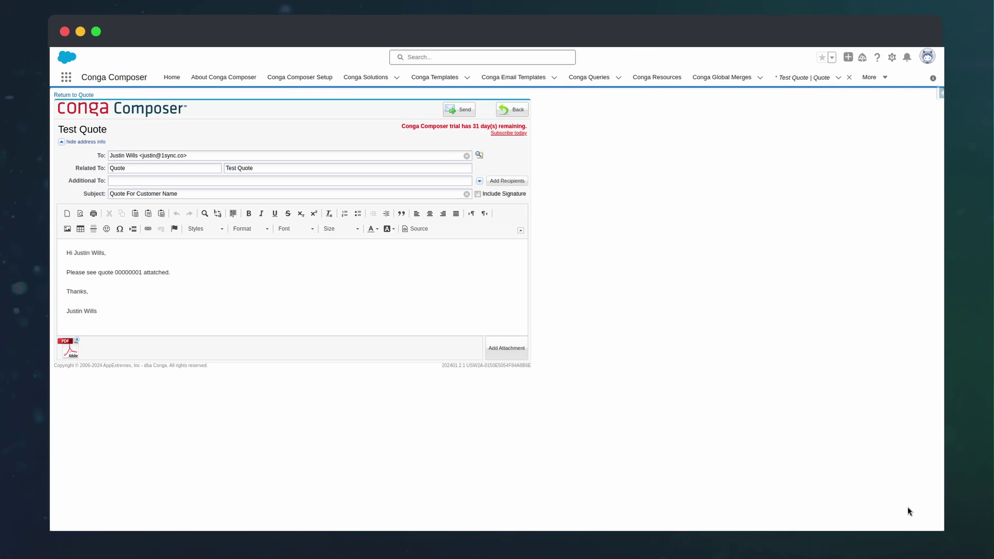